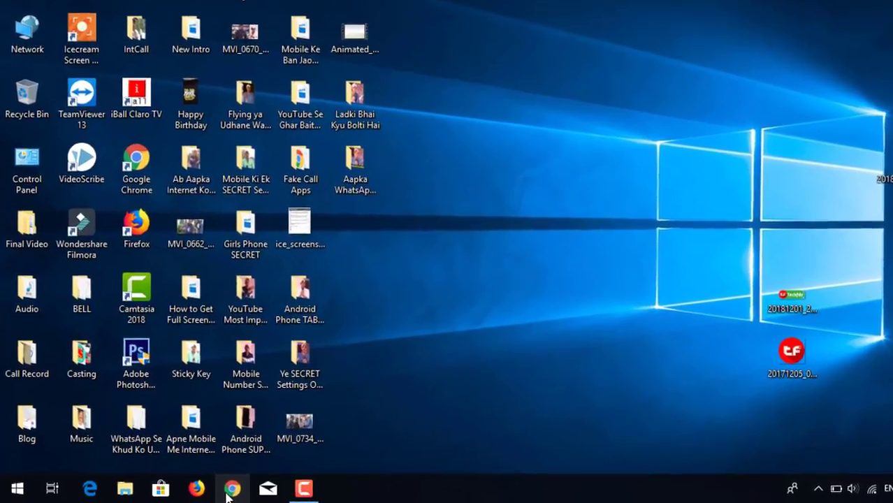
- View the taskbar jump lists of Google Chrome, Firefox and File Explorer, and dismiss them
right_click(208, 491)
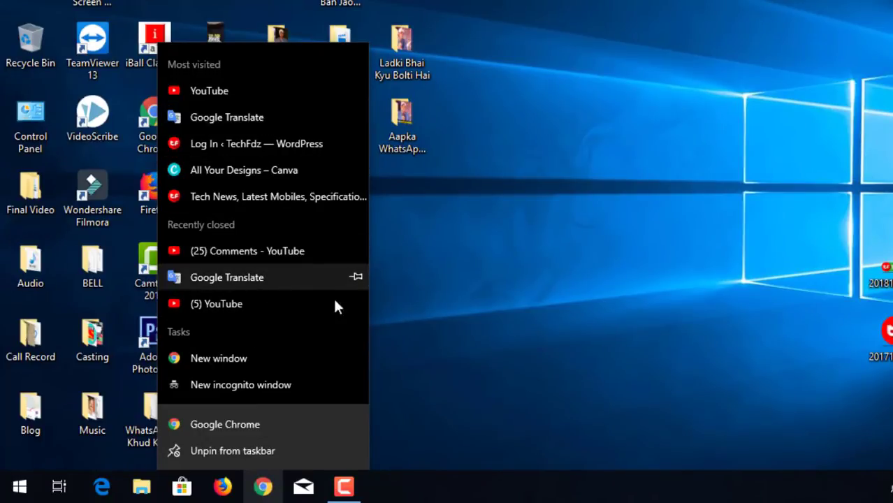
right_click(222, 488)
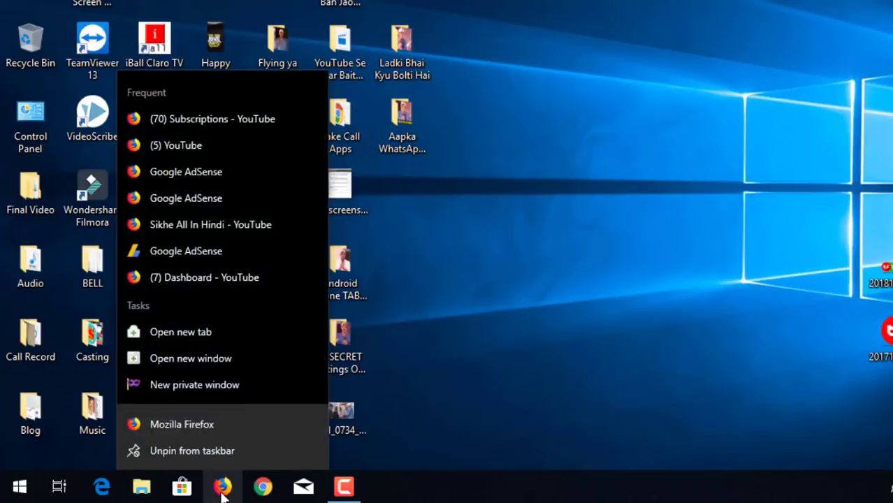
right_click(143, 489)
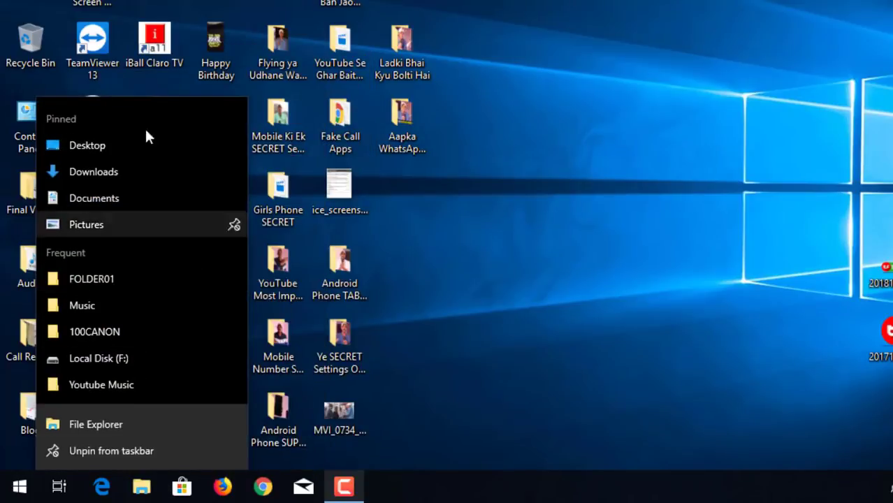
click(473, 293)
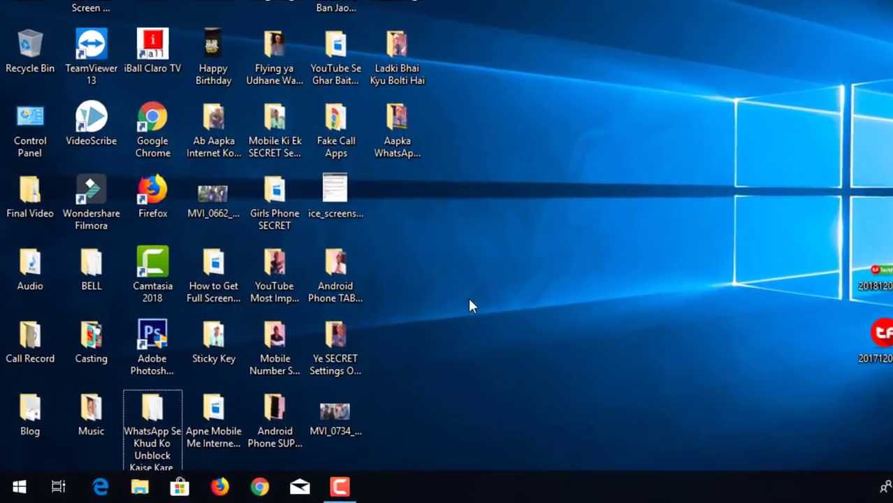
- Open YouTube from Google Chrome's taskbar jump list
key(super+alt+5)
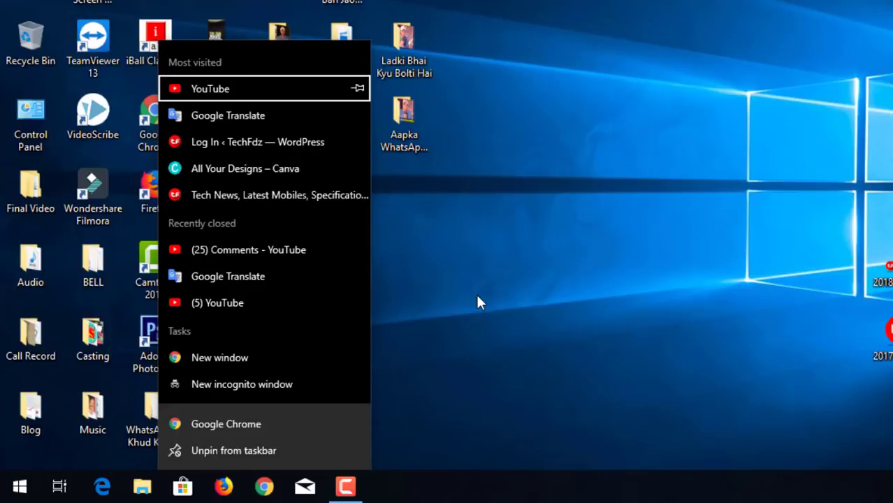
key(Return)
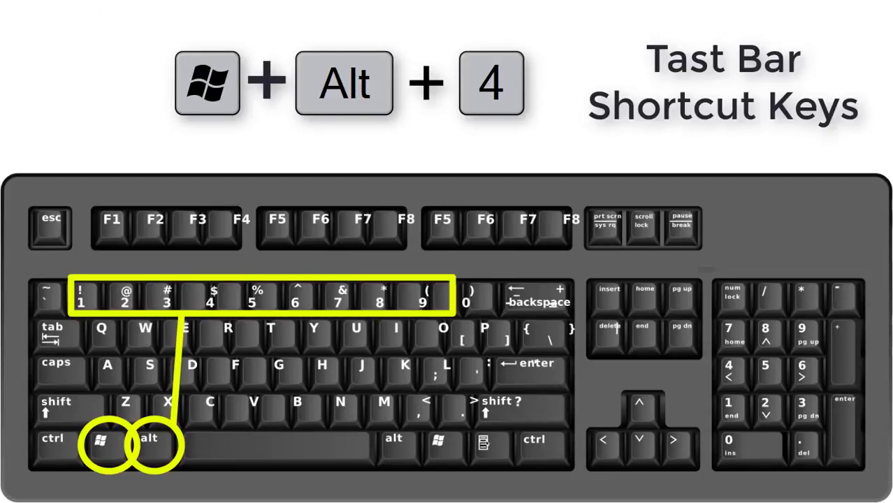
- Open the "(5) YouTube" entry from Firefox's taskbar jump list and close the browser window
key(super+alt+4)
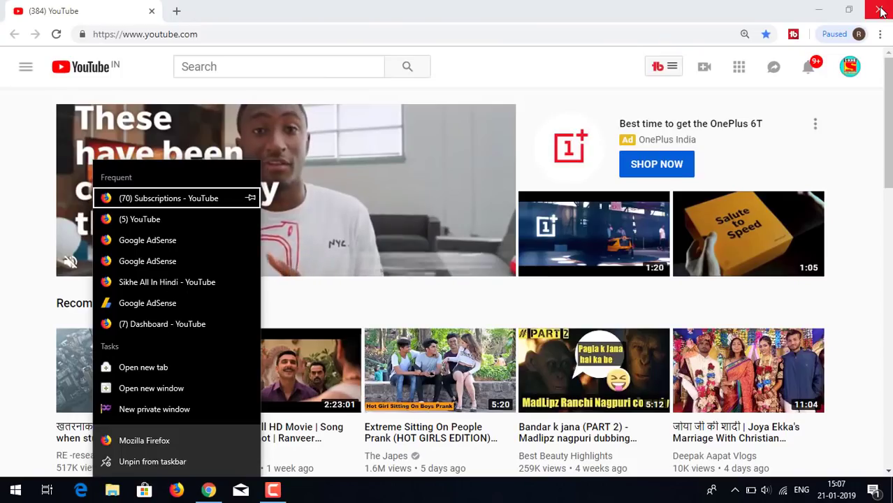
key(Down)
key(Return)
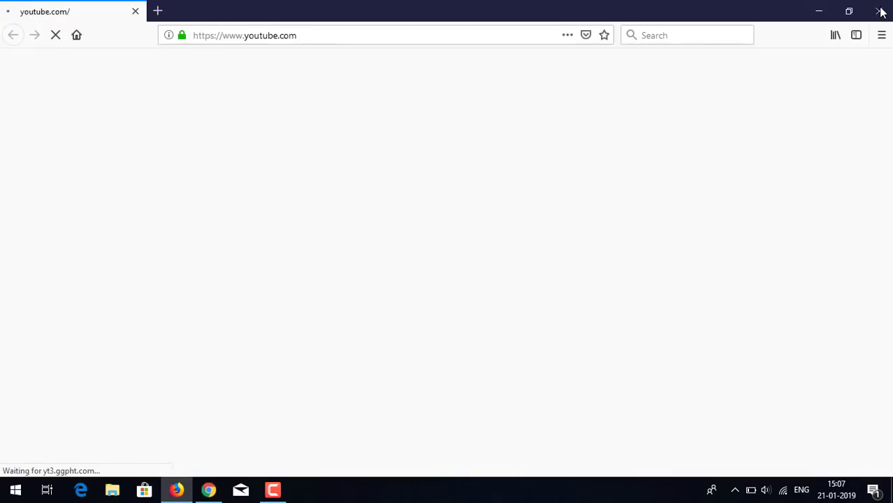
click(879, 11)
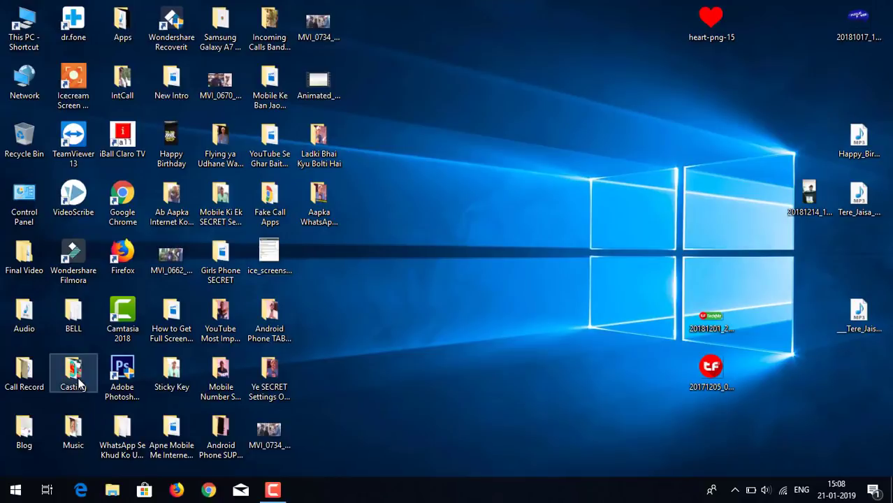
- Open the Casting folder from the desktop and browse through its files
double_click(77, 381)
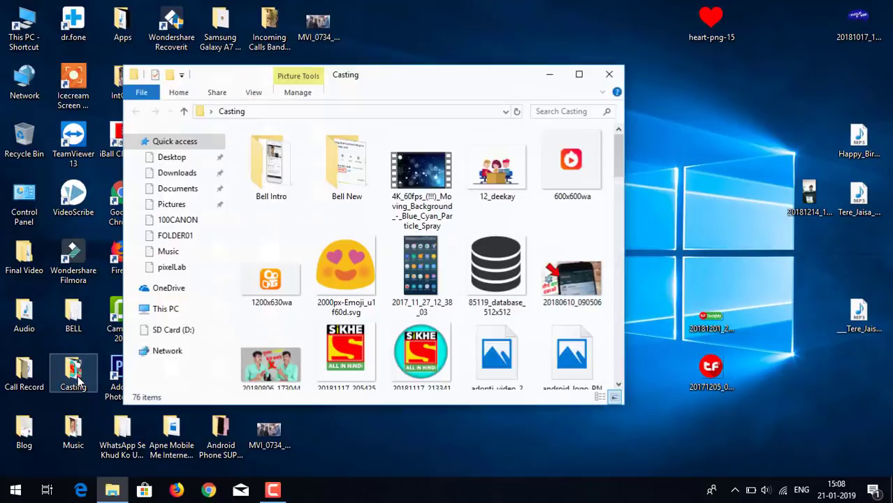
drag(618, 168, 612, 241)
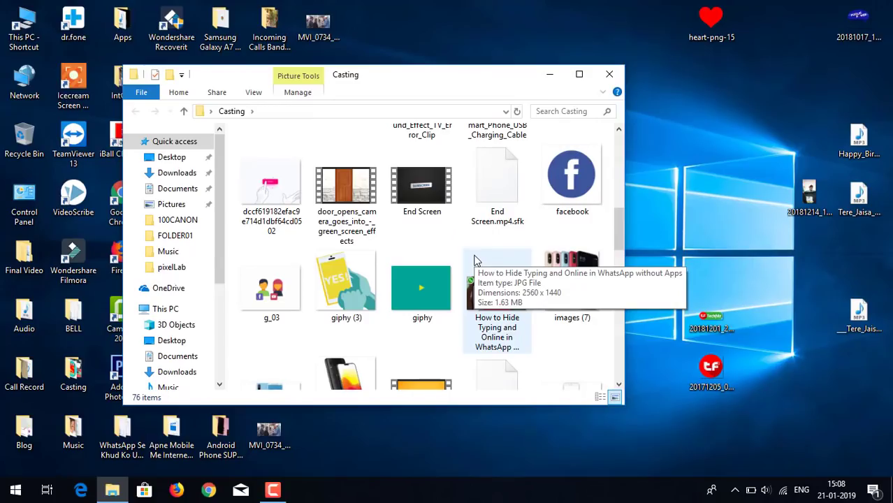
key(ctrl+r)
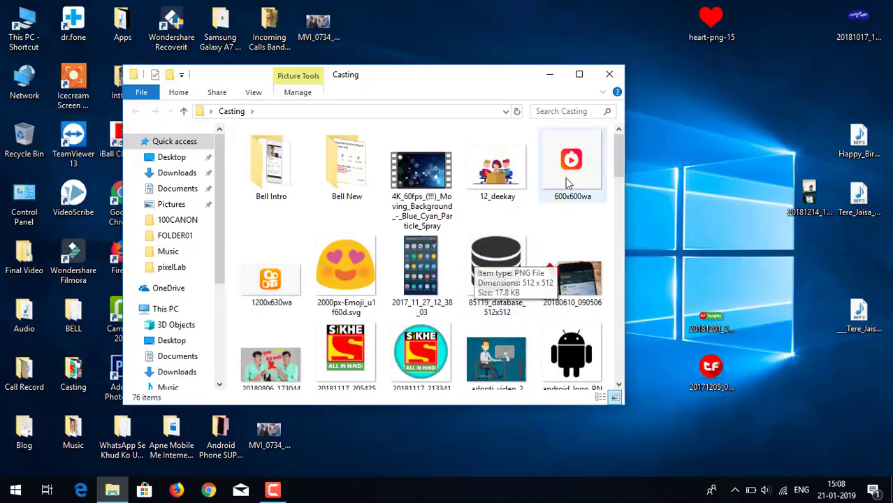
drag(618, 153, 612, 289)
scroll(612, 289, up, 10)
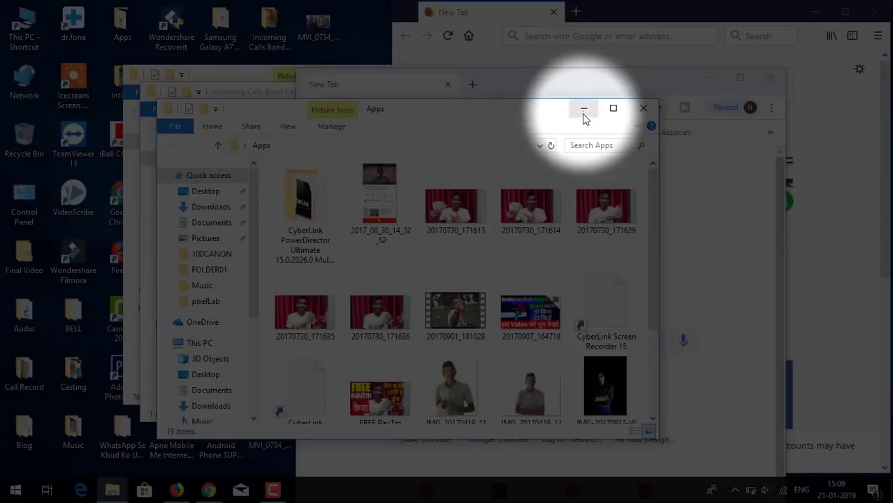
- Bring the Chrome window to the front and minimize all open windows to show the desktop
click(641, 84)
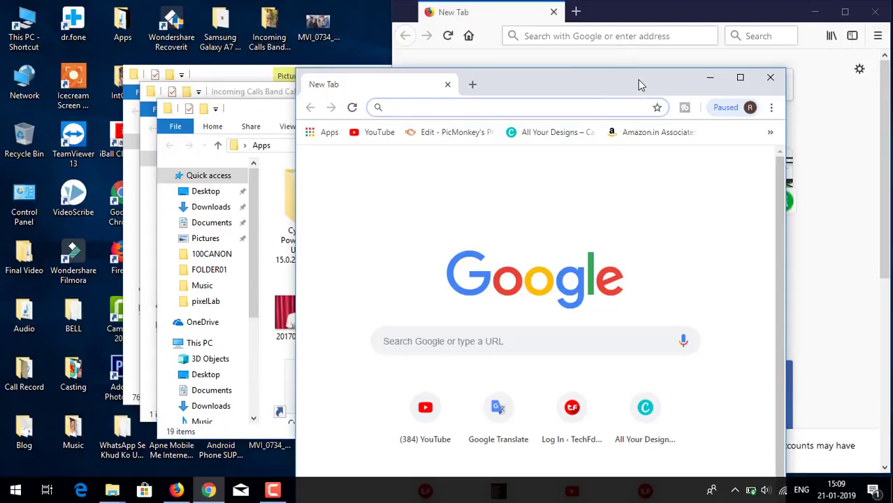
key(super+d)
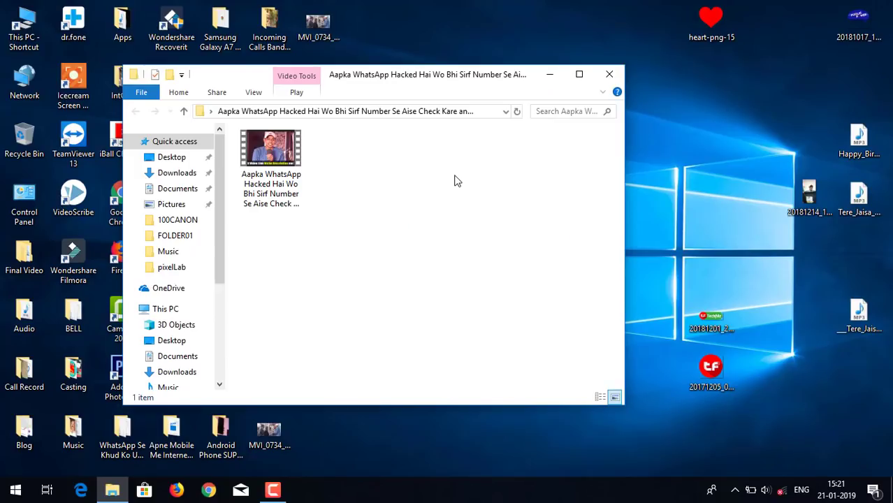
- Switch the "Aapka WhatsApp Hacked" folder window repeatedly between maximized and restored size, and minimize it to the taskbar
key(super+Up)
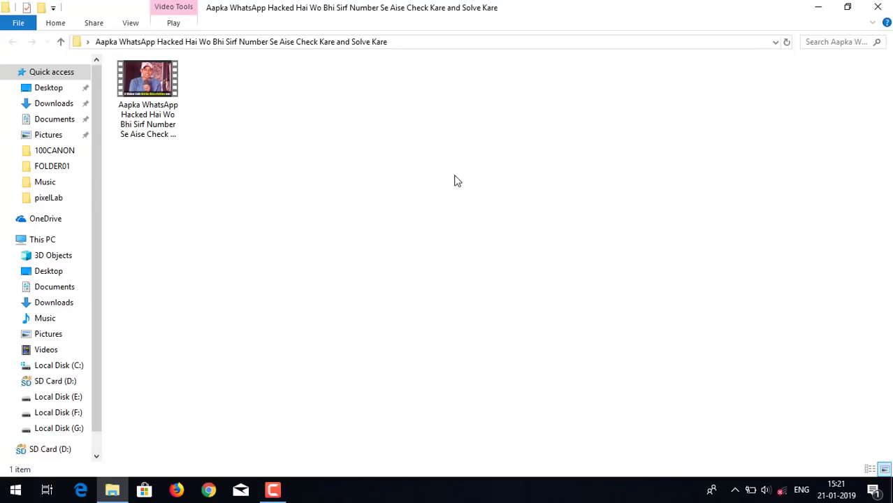
key(super+Down)
key(super+Up)
key(super+Down)
key(super+Down)
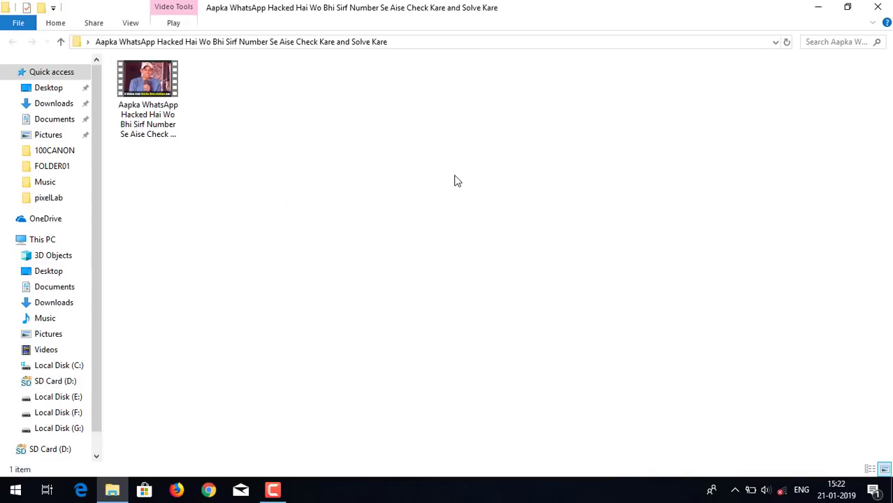
key(super+Down)
key(super+Down)
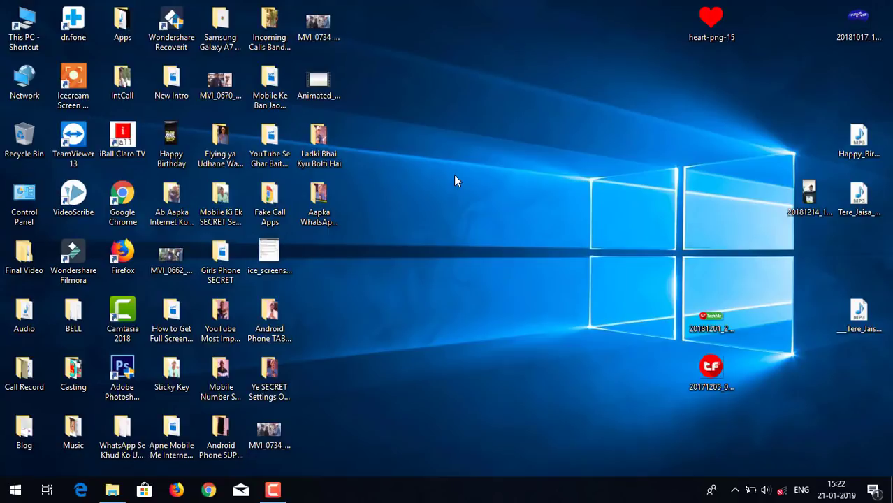
- Restore the minimized folder window and open the MVI_0734 item and the Incoming Calls, Samsung Galaxy A7 and Apps folders
click(111, 489)
double_click(318, 22)
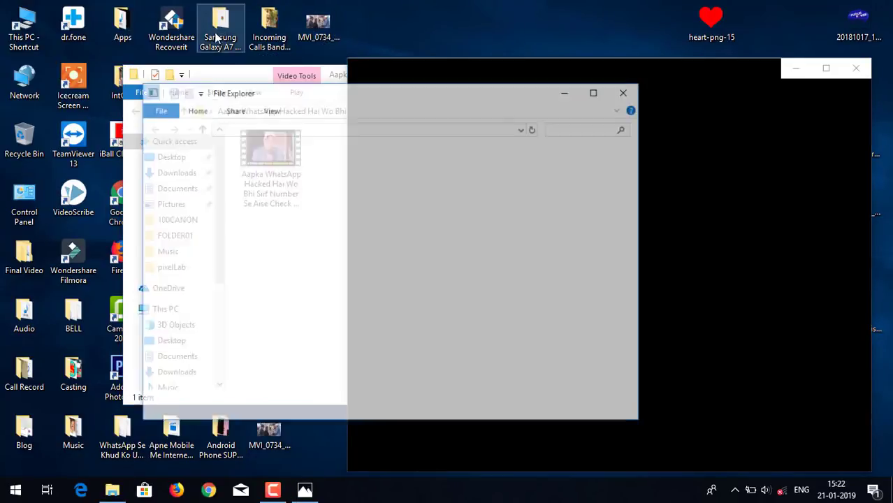
double_click(123, 28)
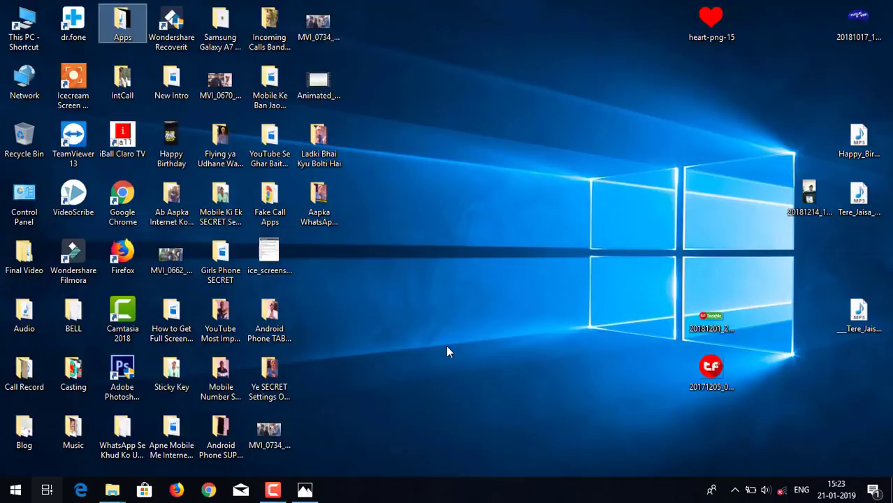
- Use Task View to switch between the open folder windows, including the Samsung Galaxy A7 and Apps folders
key(super+Tab)
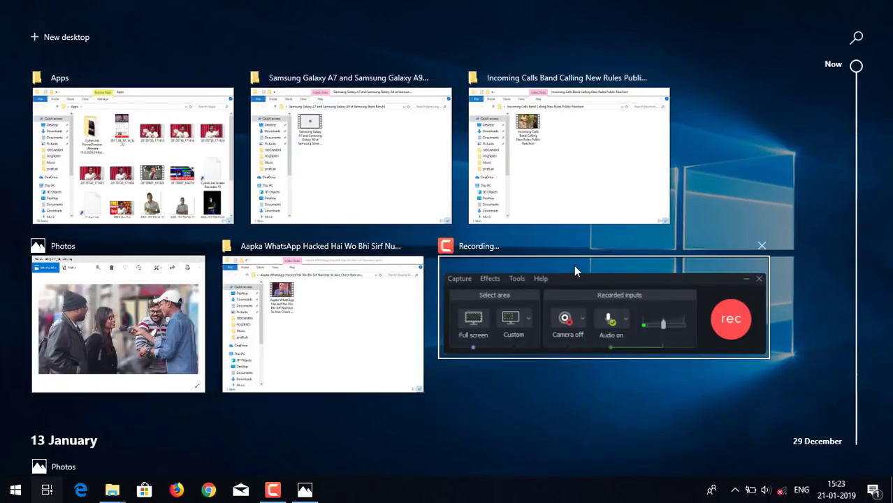
click(377, 160)
key(super+Tab)
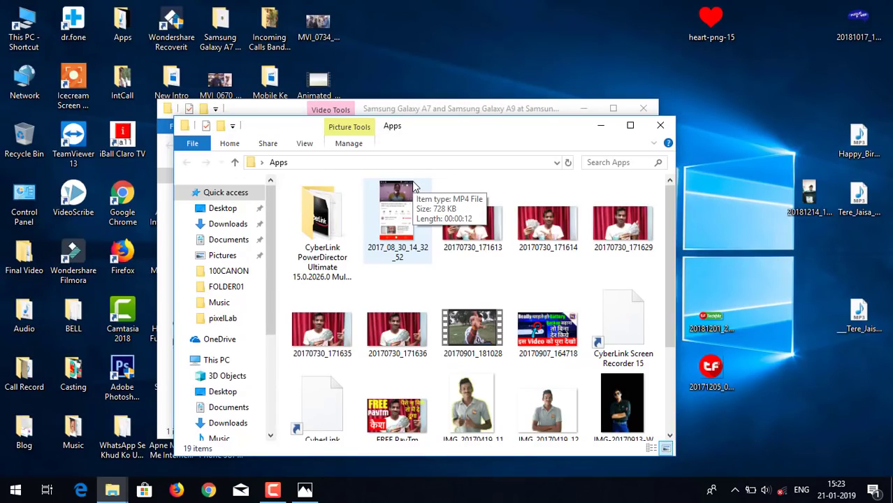
key(super+Tab)
click(412, 186)
key(super+Tab)
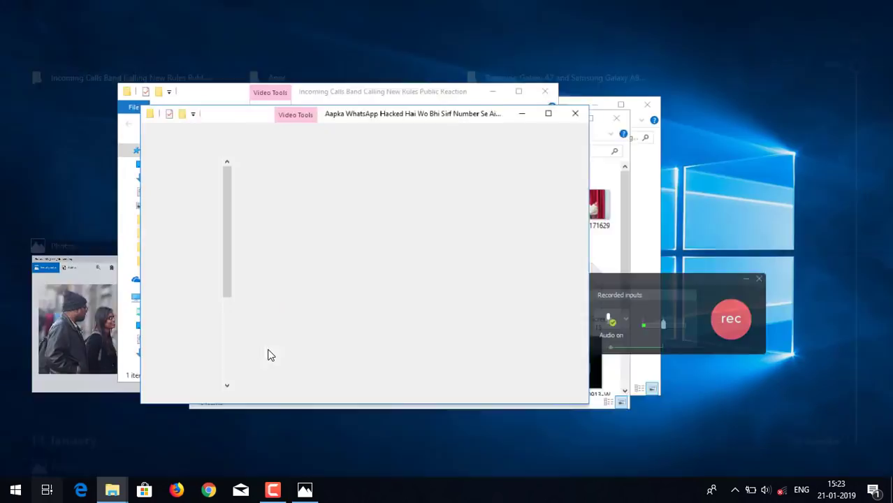
key(super+Tab)
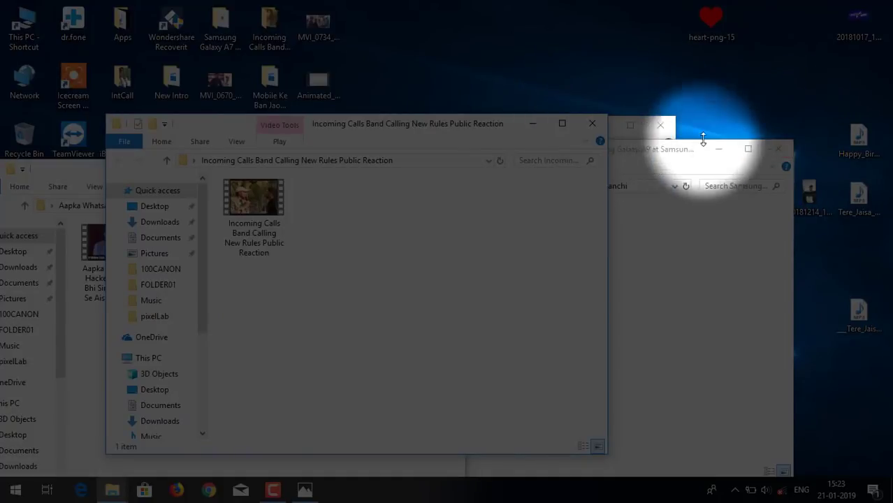
- Close the Incoming Calls, Samsung Galaxy A7 and Apps folder windows one by one, and switch to the Photos window
click(592, 124)
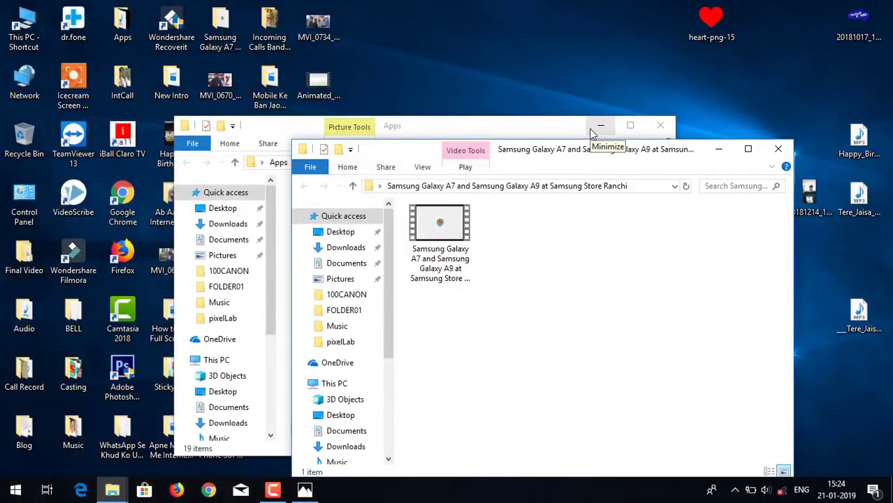
click(592, 132)
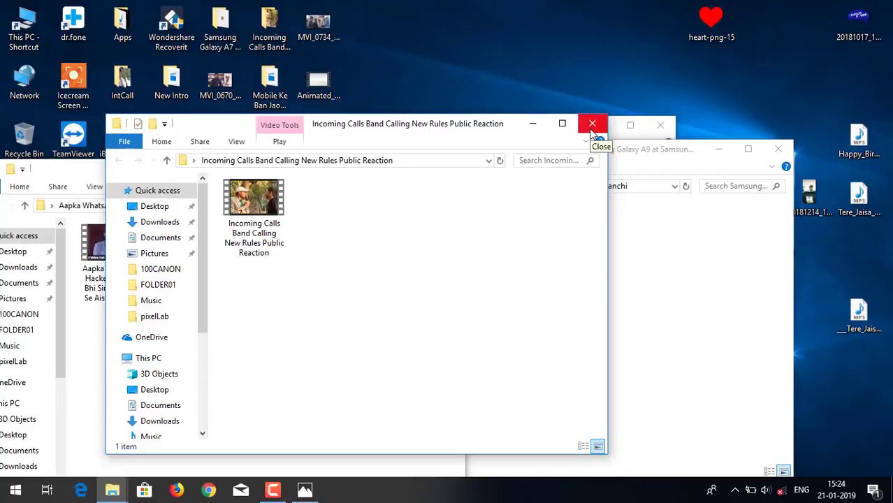
click(626, 123)
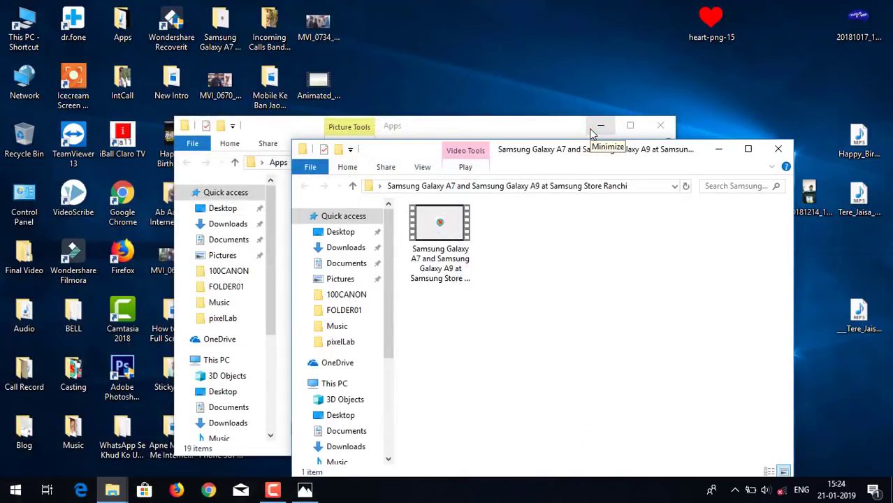
key(alt+F4)
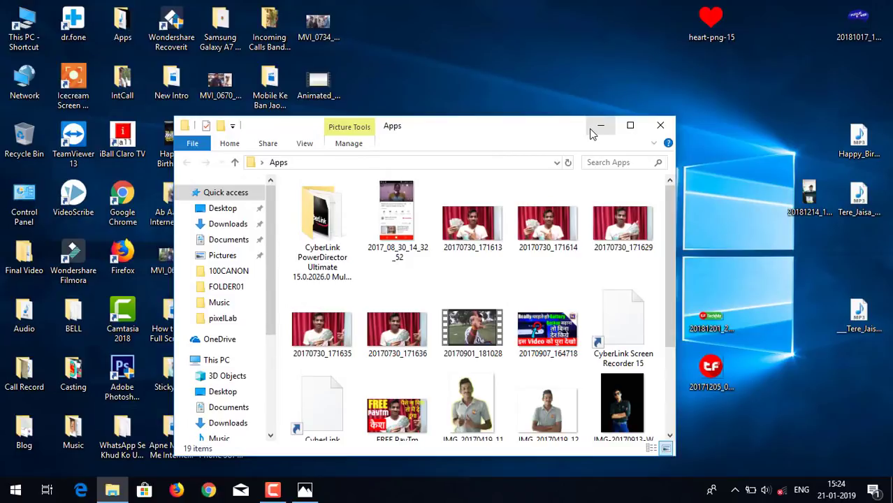
key(alt+F4)
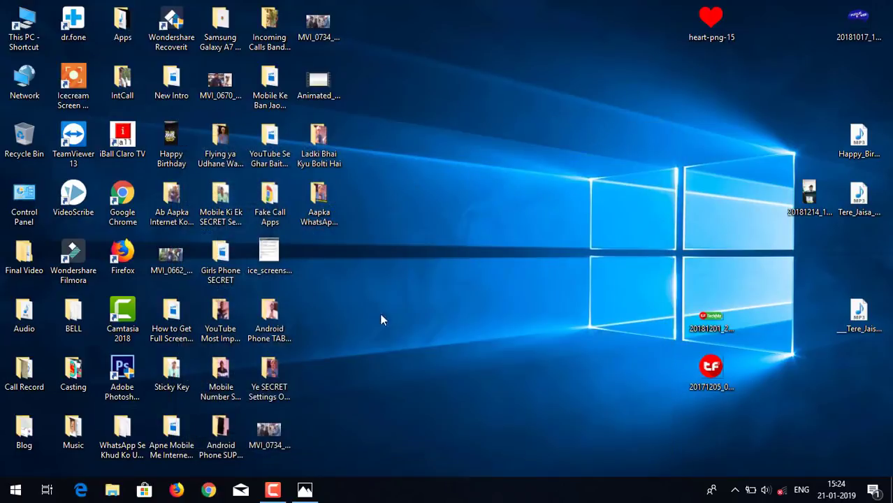
click(305, 490)
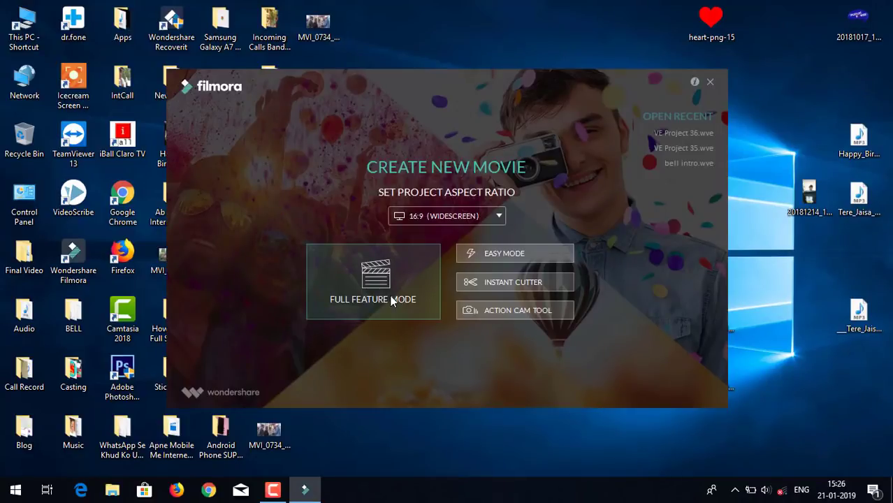
- Start Filmora in Full Feature Mode and end the Wondershare Filmora task in Task Manager
click(391, 300)
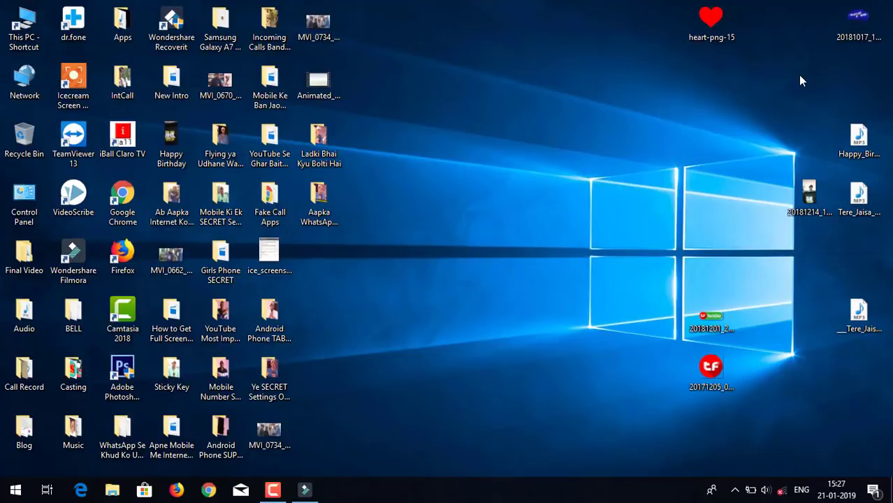
key(ctrl+shift+Escape)
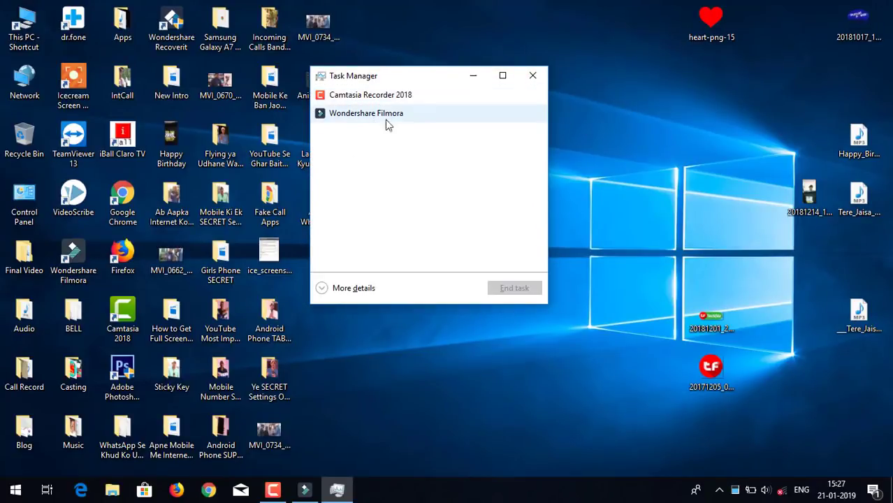
right_click(422, 124)
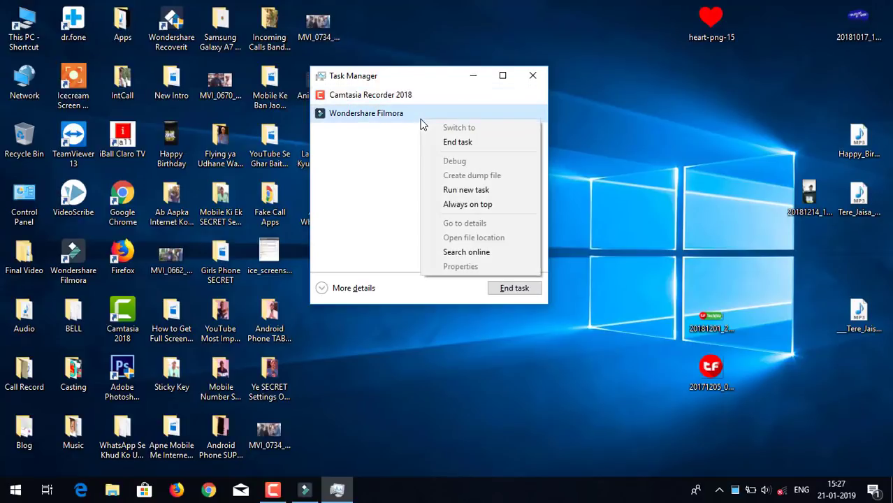
click(472, 143)
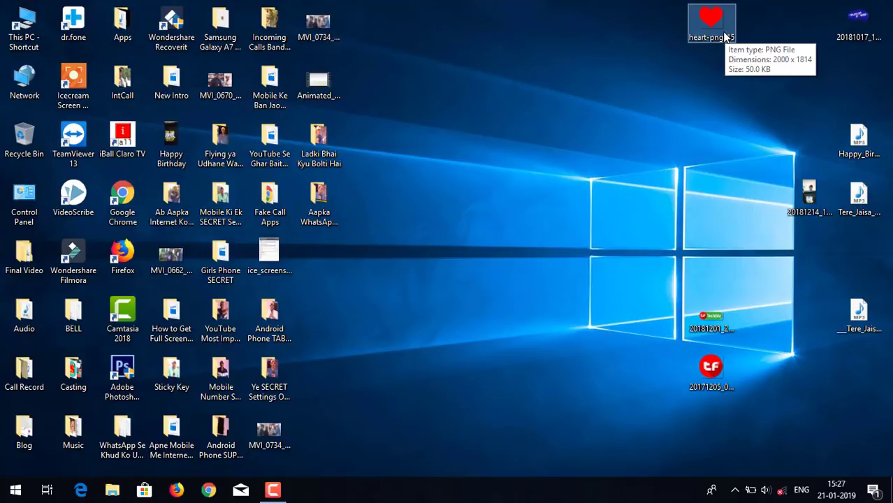
- Open the properties of the heart-png-15 file on the desktop
key(alt+Return)
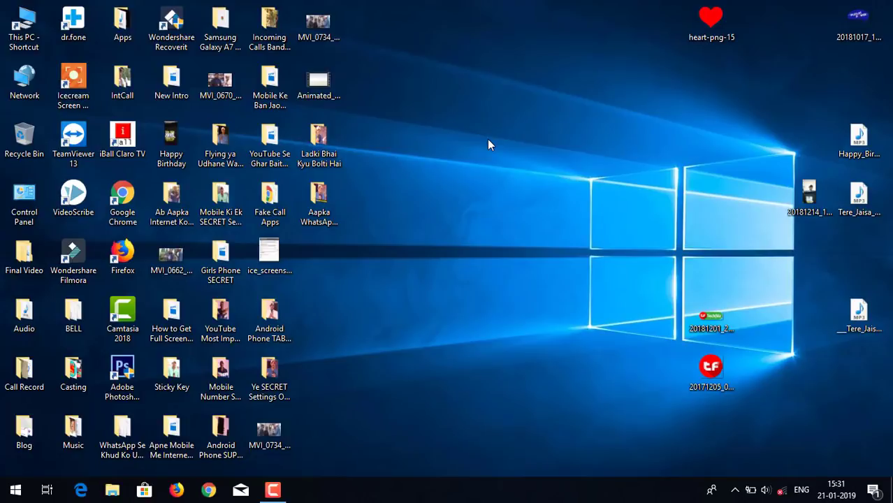
- Lock the computer and dismiss the lock screen to return to the desktop
key(super+l)
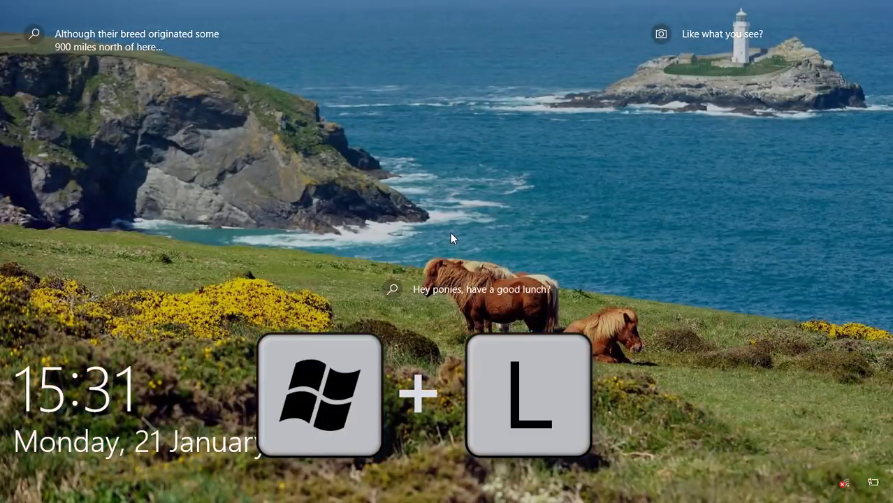
click(450, 232)
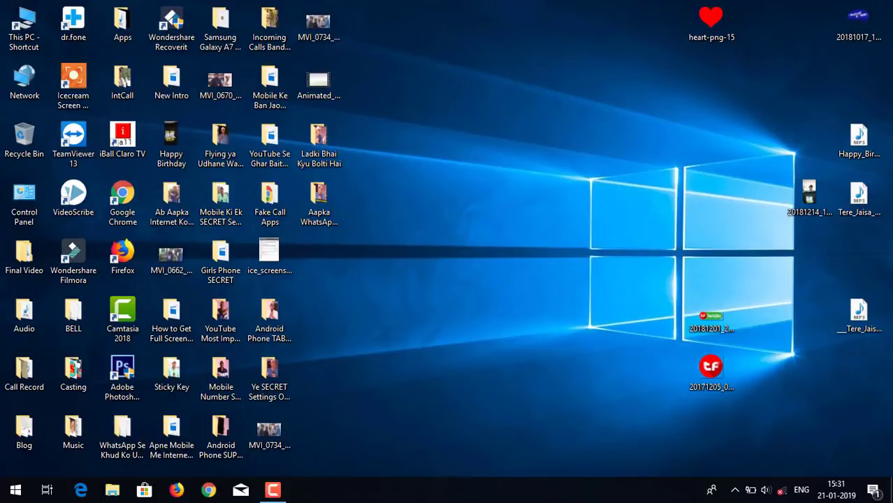
- Open the Shut Down Windows dialog from the desktop, switching the chosen action to Restart and back to Shut down
click(220, 28)
click(592, 398)
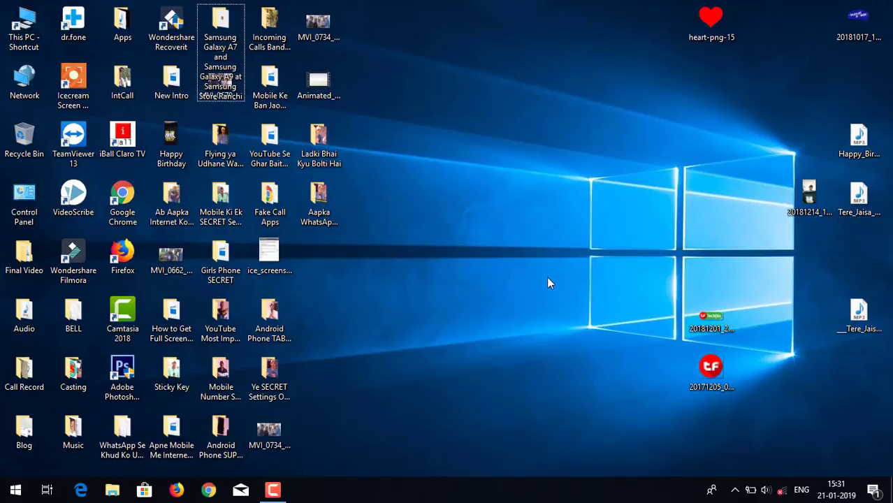
key(alt+F4)
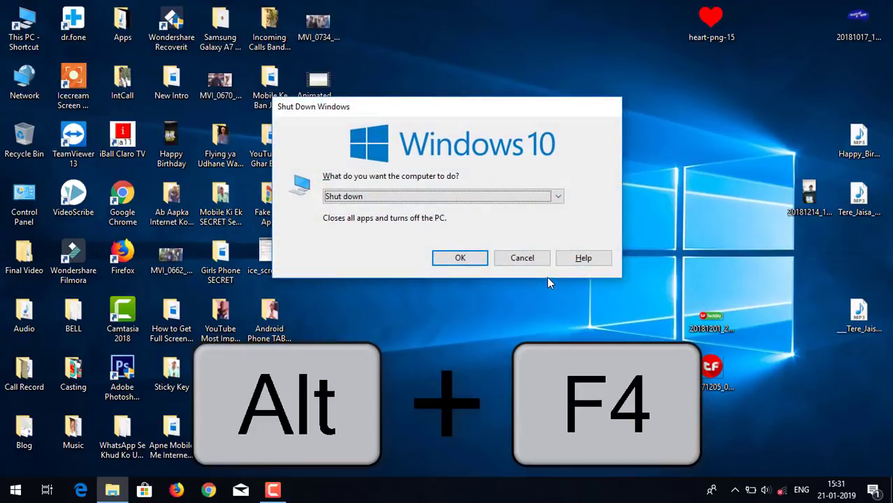
key(Down)
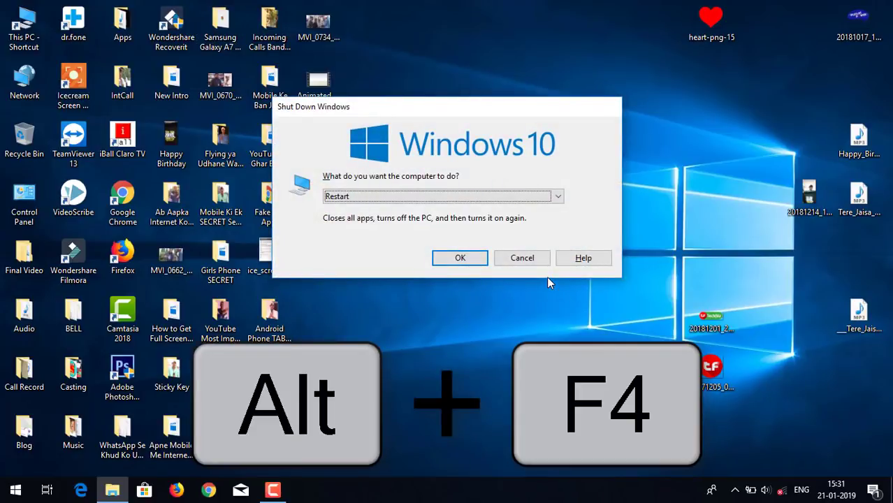
key(Up)
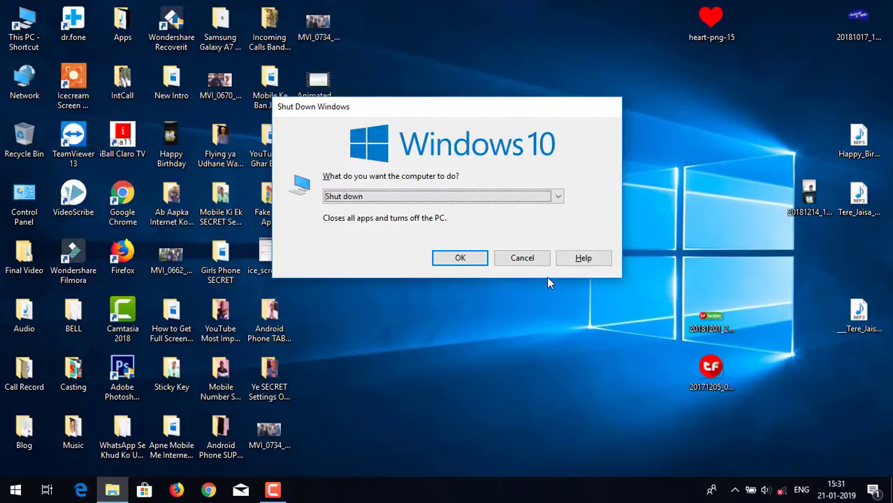